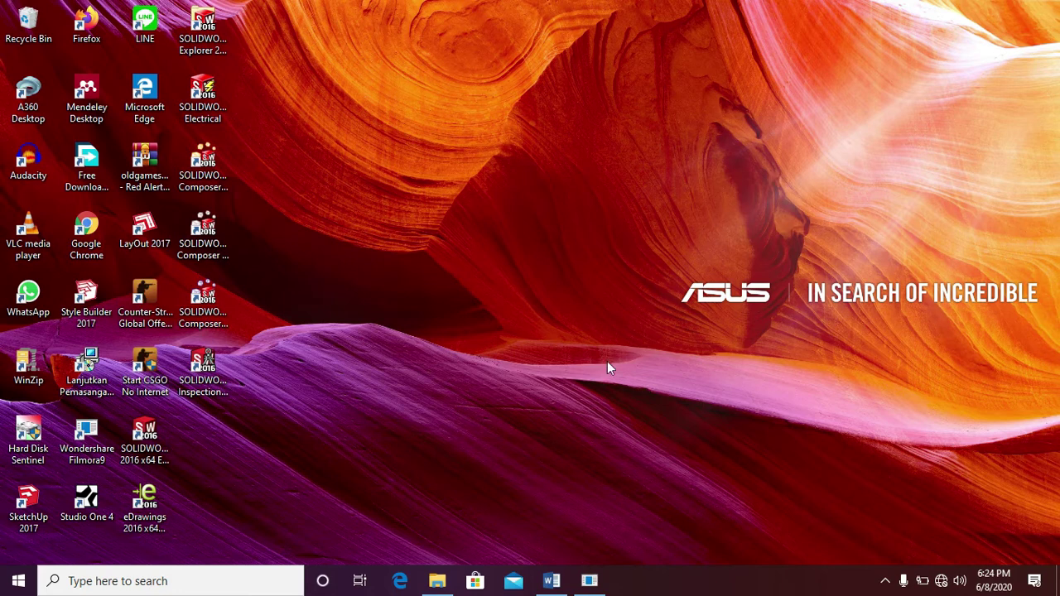
- Restore the thesis window and open its page header for editing
click(552, 579)
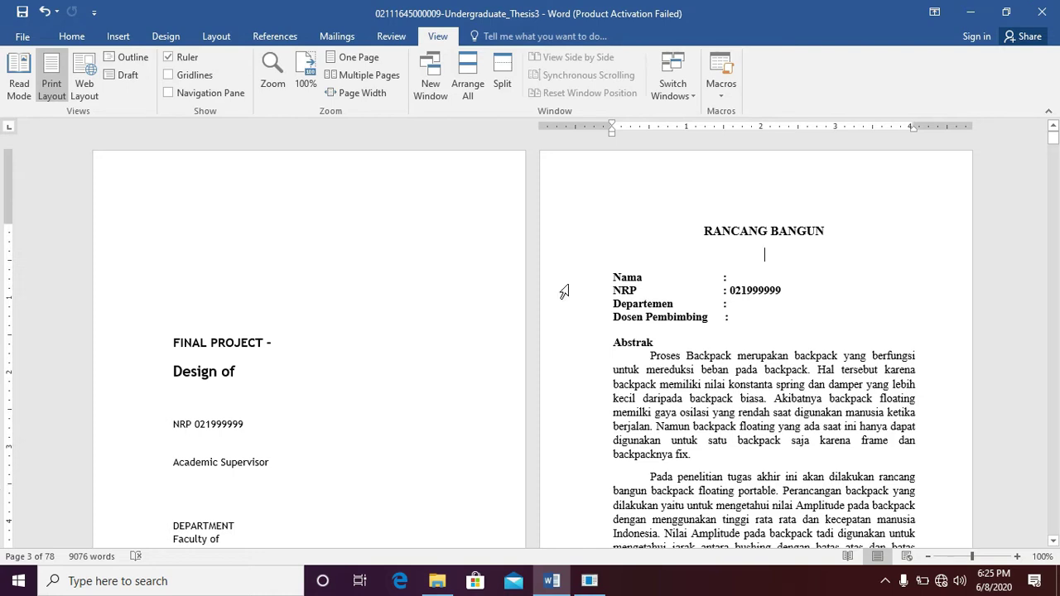
double_click(626, 192)
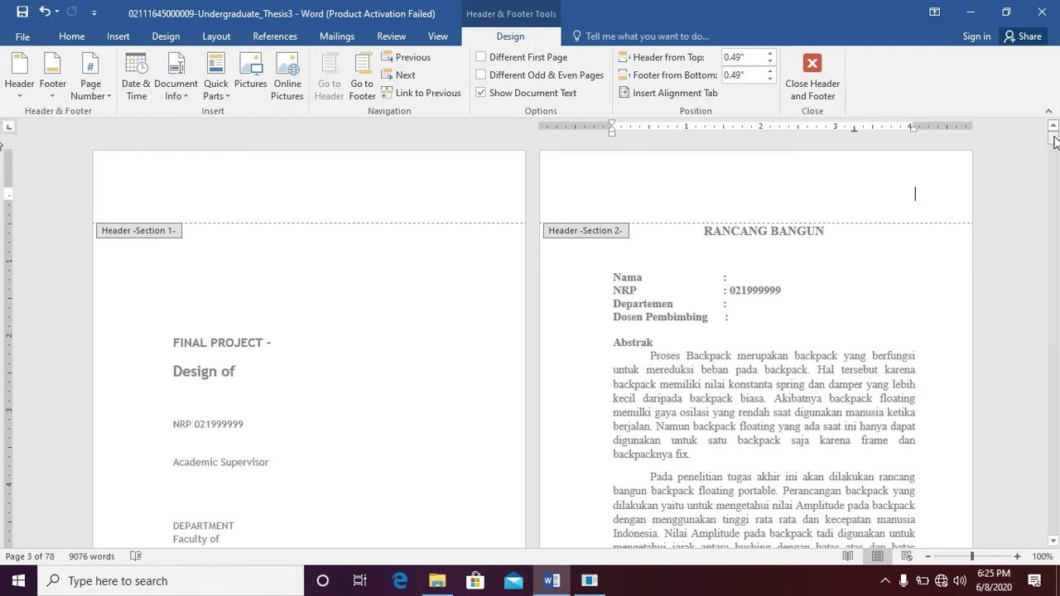
- Scroll through the empty Section 1 and Section 2 headers and back to the top
drag(1054, 141, 1053, 534)
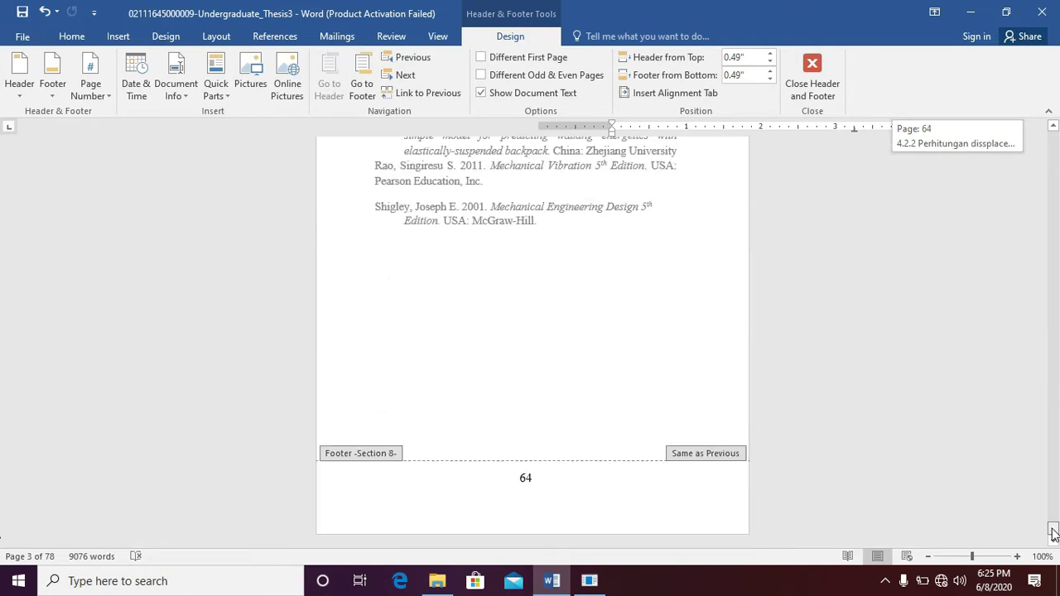
click(1054, 376)
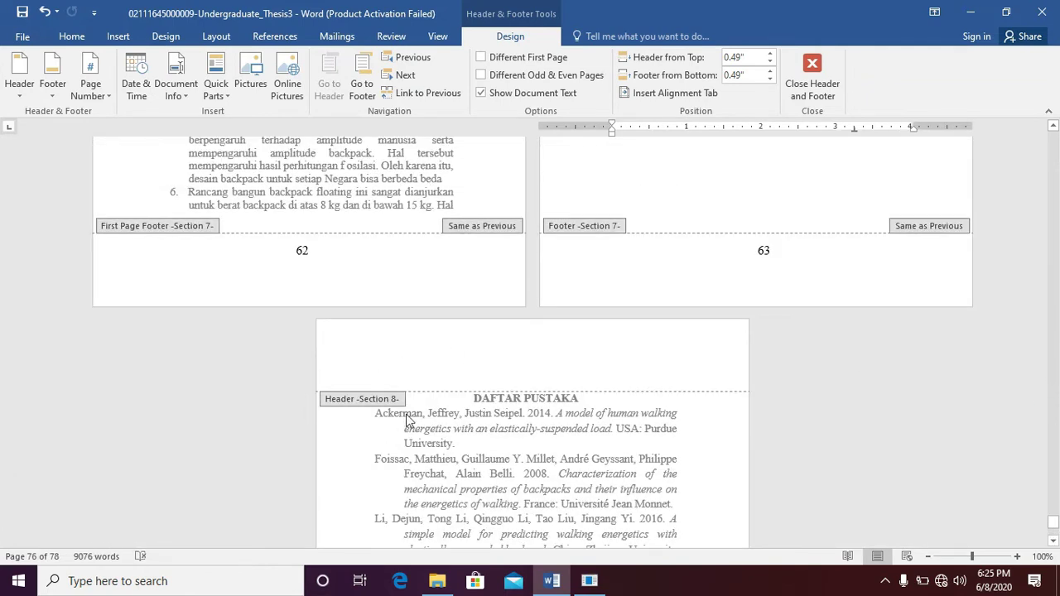
drag(1056, 525, 1052, 126)
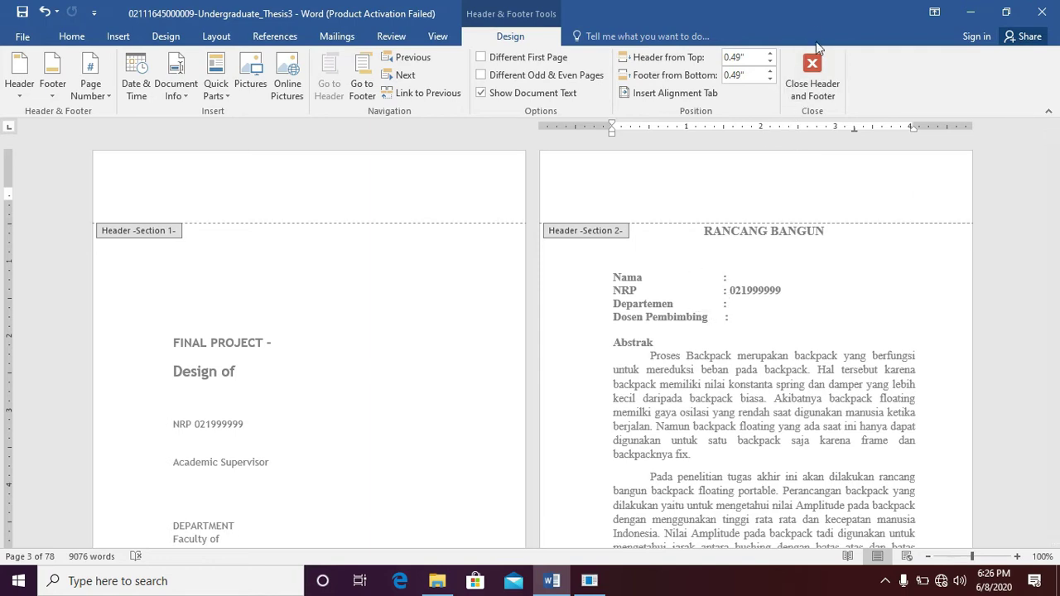
- Close header editing and switch the thesis to Draft view to reveal its section breaks
click(804, 91)
click(678, 237)
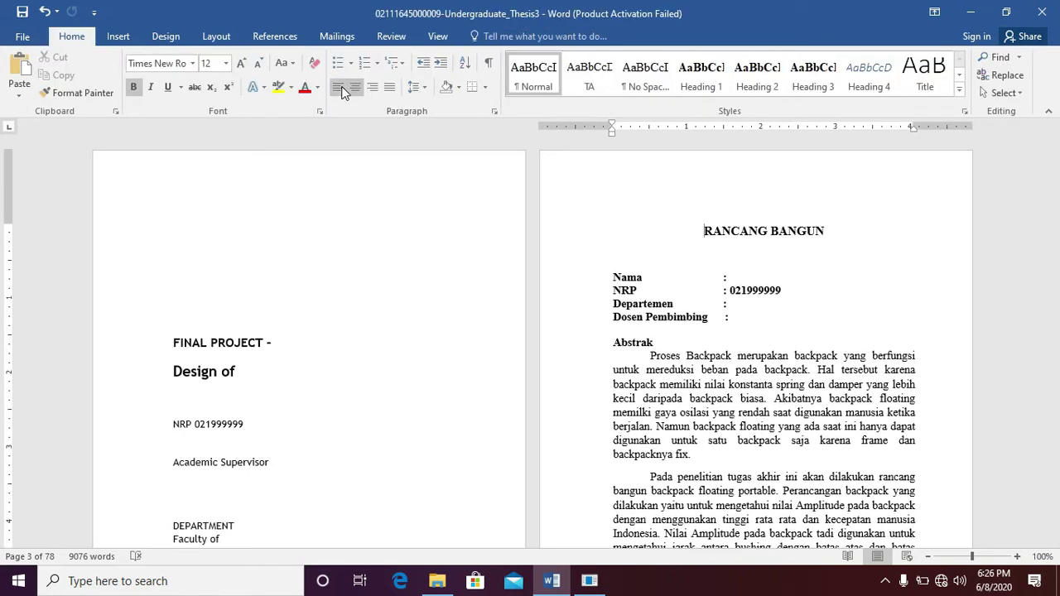
click(439, 37)
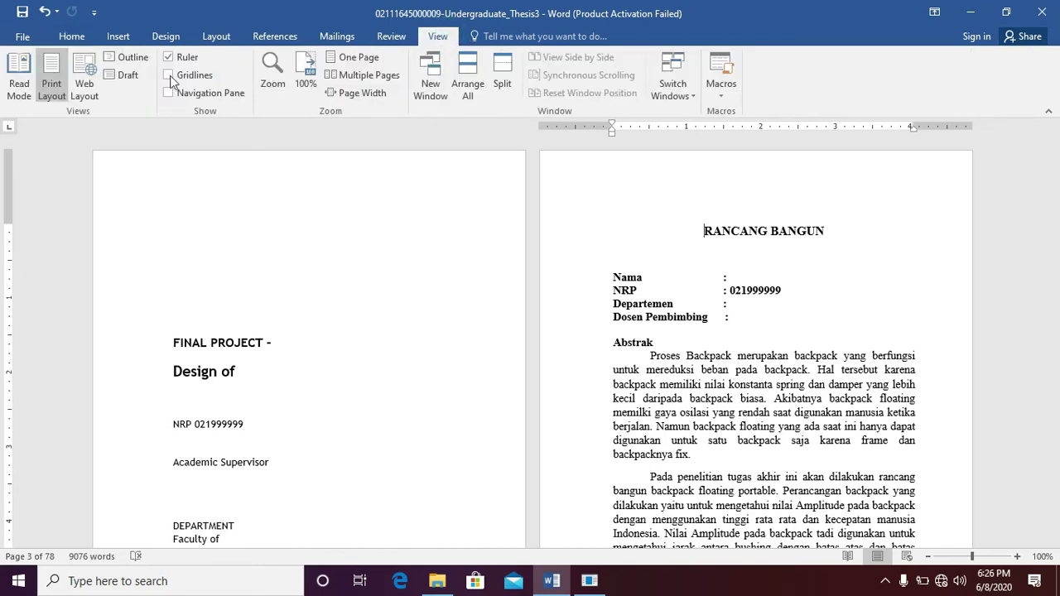
click(124, 79)
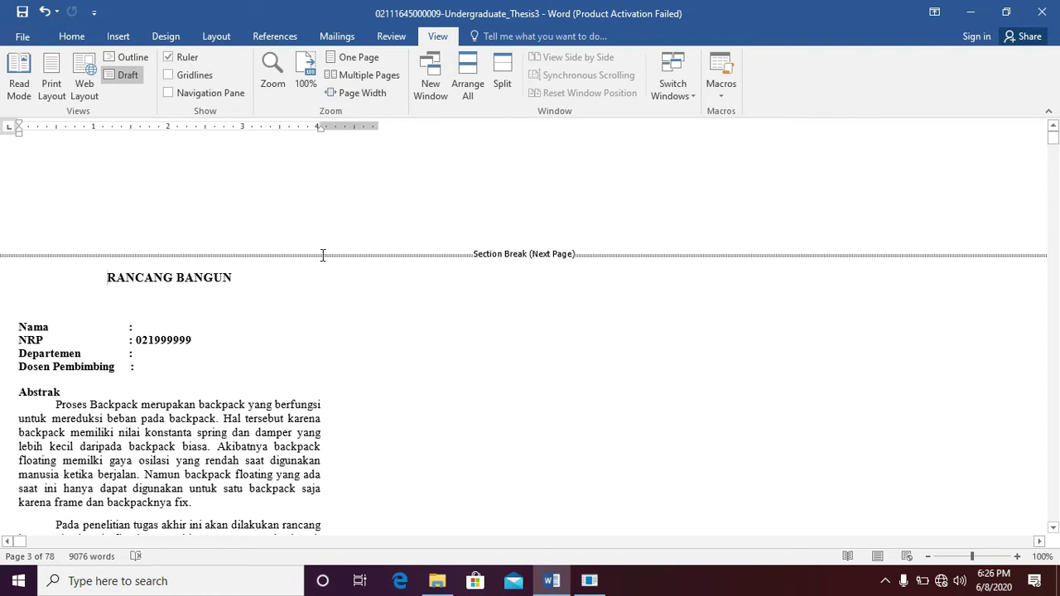
- Delete the Section Break (Next Page) before the RANCANG BANGUN abstract page
click(431, 255)
key(Delete)
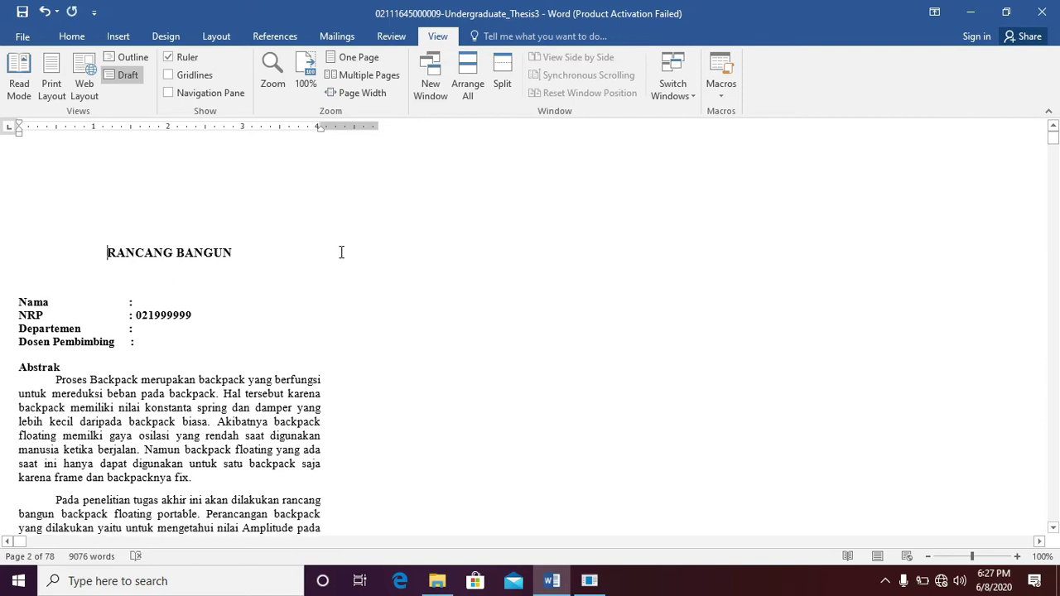
click(47, 240)
- Scroll down to the section break above BAB I PENDAHULUAN and put the cursor on it
scroll(3, 448, down, 9)
scroll(3, 448, down, 9)
scroll(3, 447, down, 9)
scroll(3, 448, down, 9)
scroll(2, 448, down, 9)
scroll(3, 447, down, 9)
scroll(2, 448, down, 9)
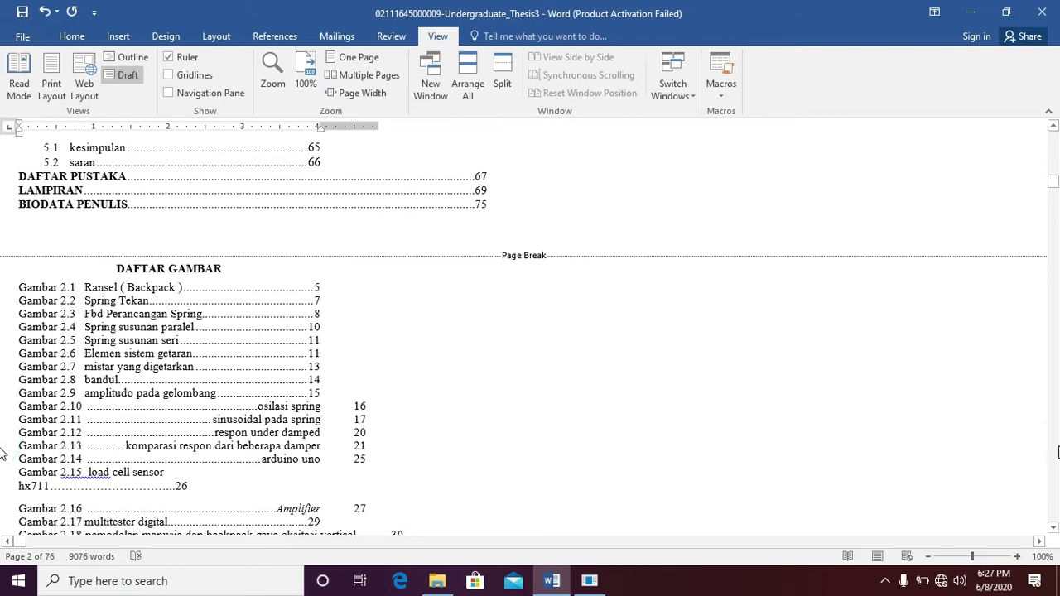
scroll(3, 448, down, 9)
scroll(2, 451, down, 9)
scroll(2, 451, down, 5)
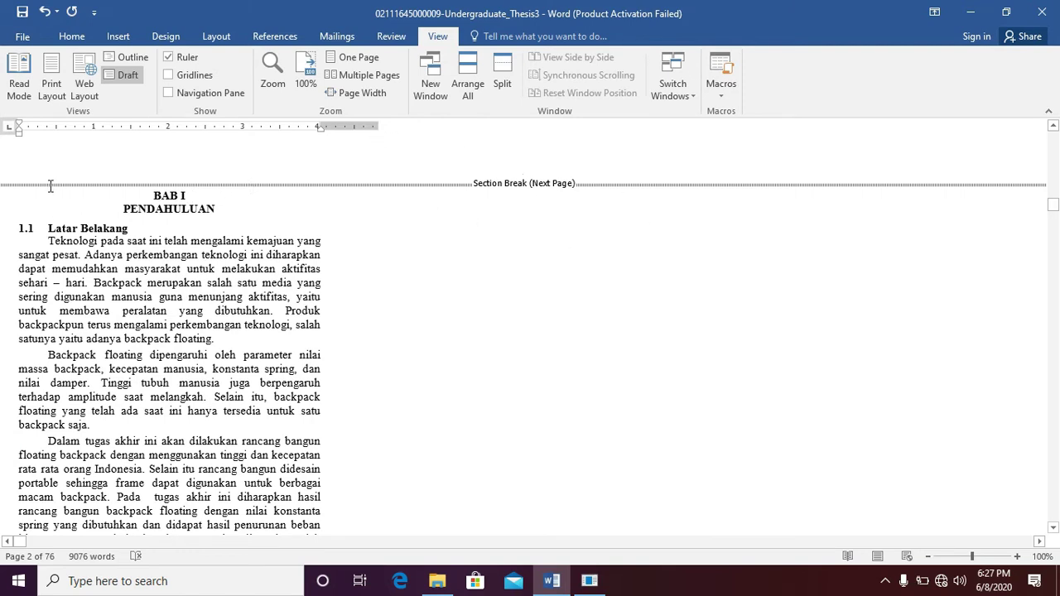
click(390, 183)
- Delete the Section Break (Next Page) lines above BAB I and BAB II DASAR TEORI
key(Delete)
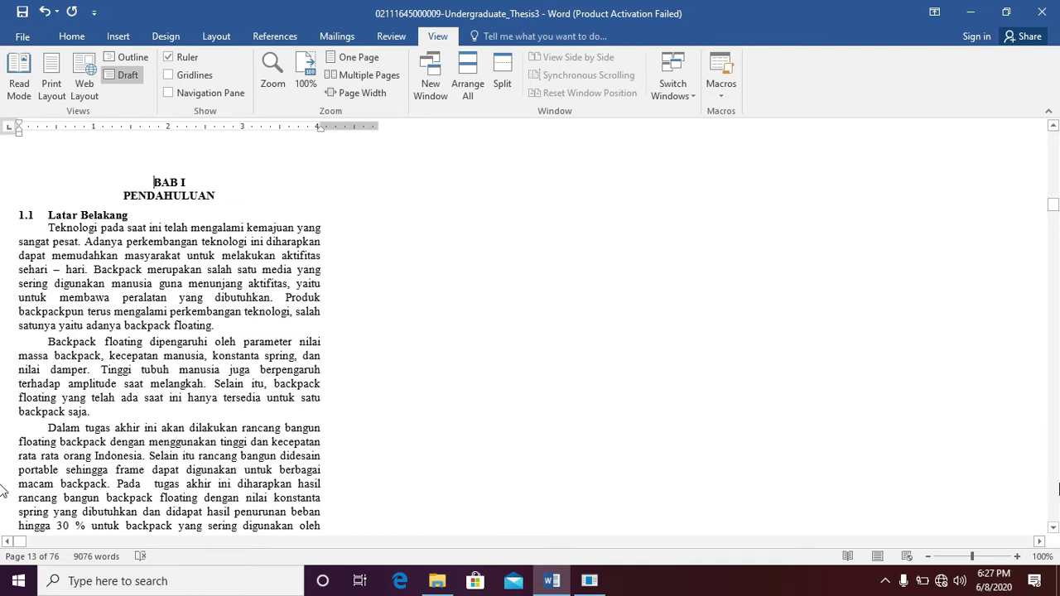
scroll(2, 492, down, 10)
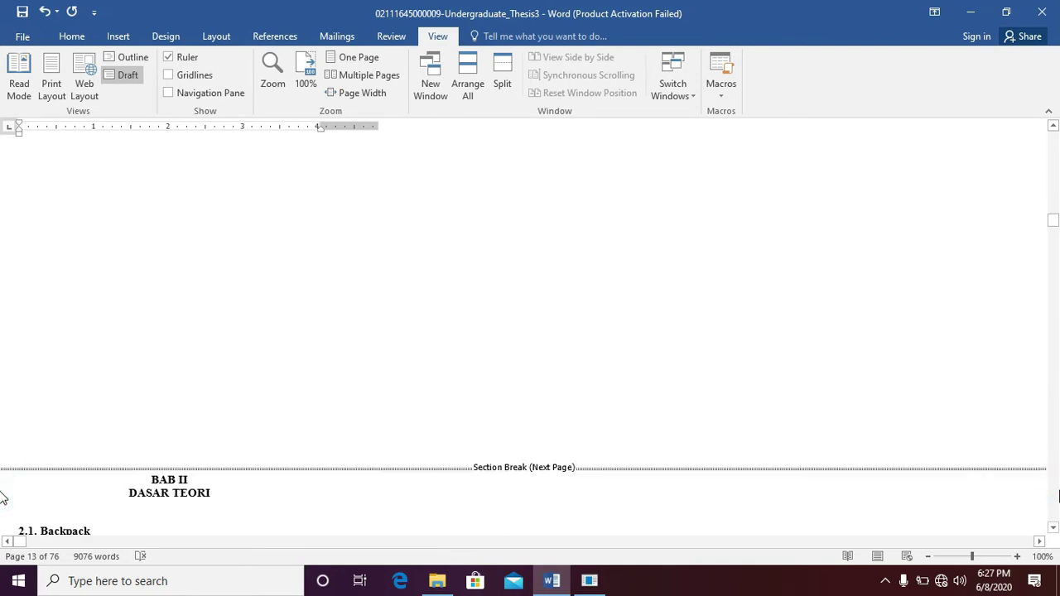
click(339, 496)
click(64, 472)
key(Delete)
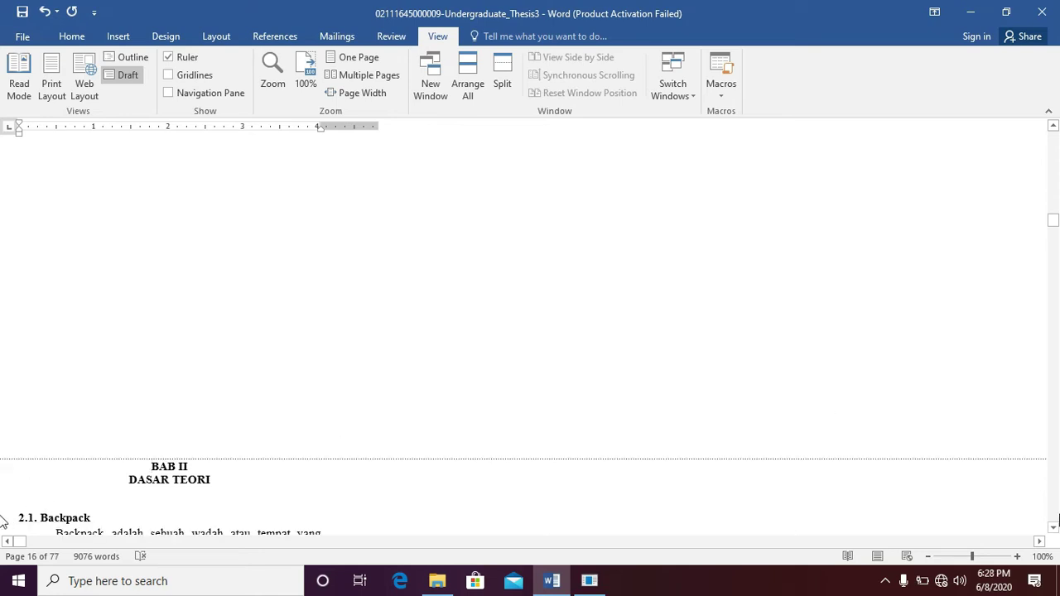
scroll(2, 517, down, 10)
- Delete the section break above BAB III METODOLOGI PENELITIAN
scroll(1, 517, down, 10)
mouse_move(1052, 225)
mouse_down()
mouse_move(1053, 282)
mouse_move(1019, 396)
mouse_up()
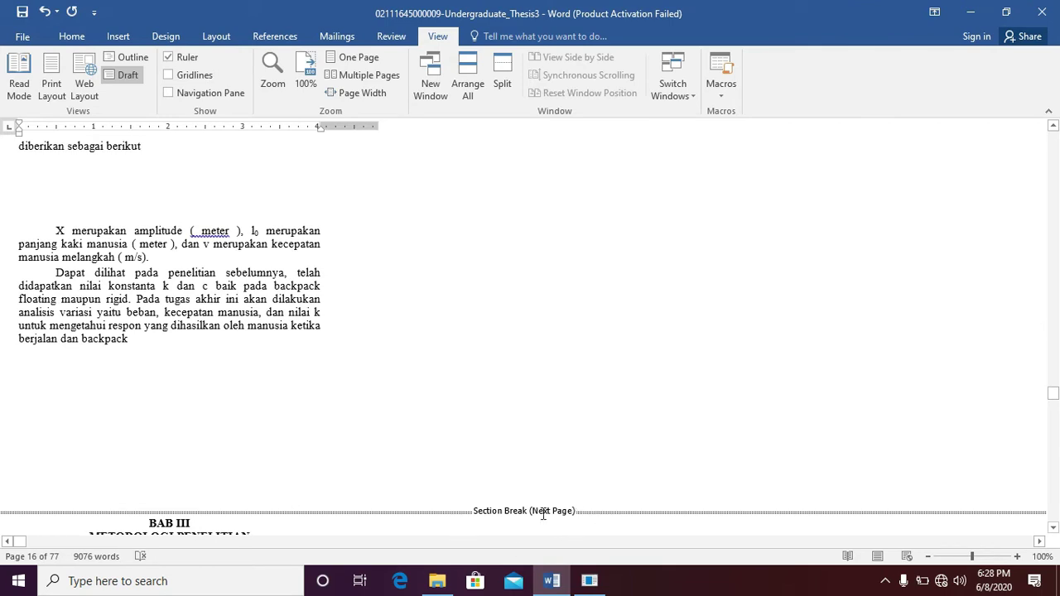
click(459, 513)
key(Delete)
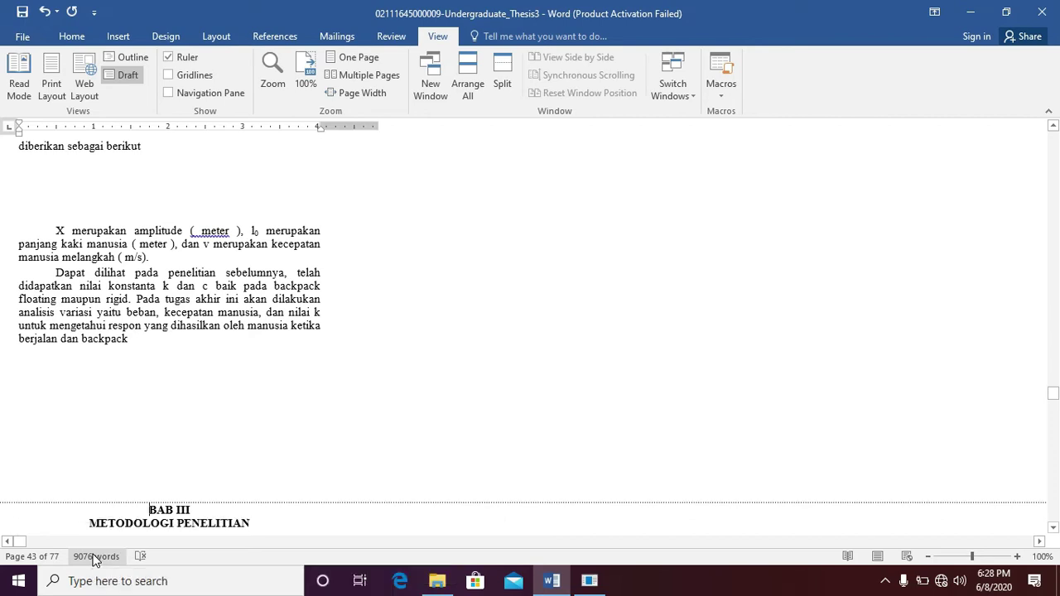
- Scroll to the section break above BAB IV and put the cursor on it
click(1055, 518)
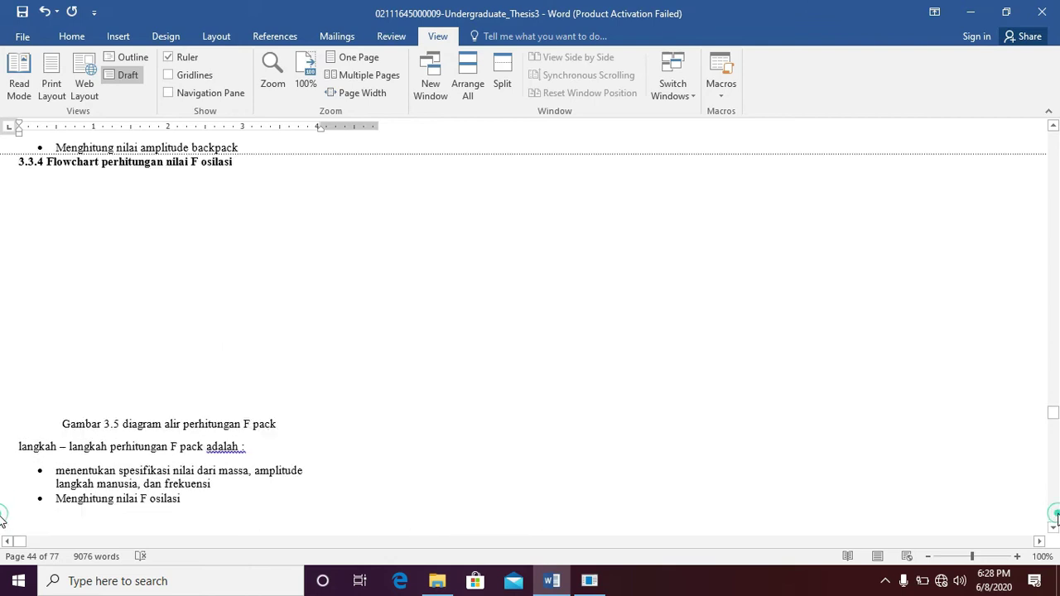
drag(1055, 518, 1057, 352)
click(1057, 352)
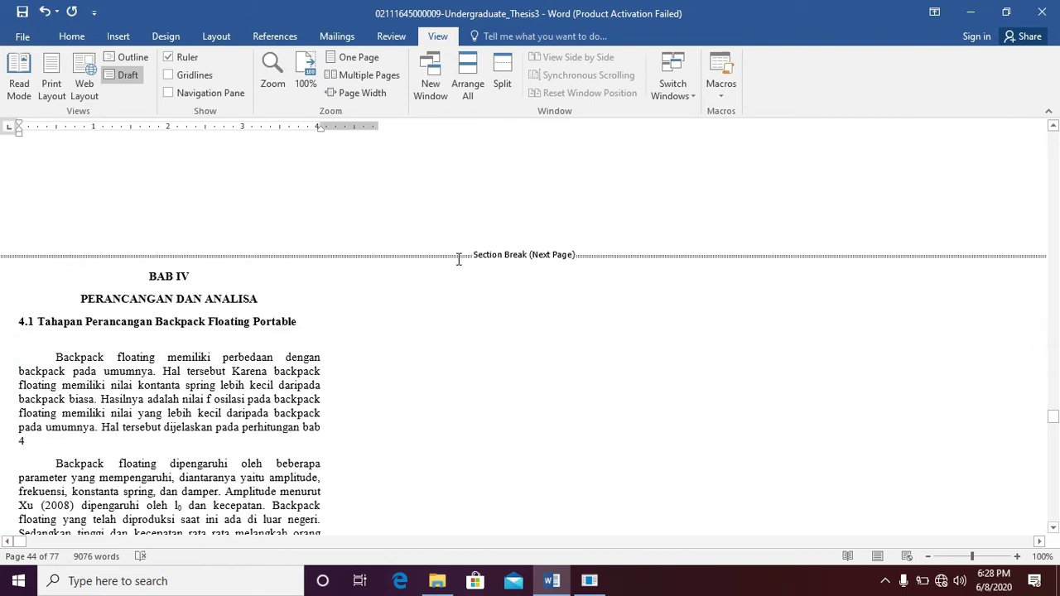
click(454, 256)
- Delete the remaining section breaks before BAB IV, BAB V and DAFTAR PUSTAKA
key(Delete)
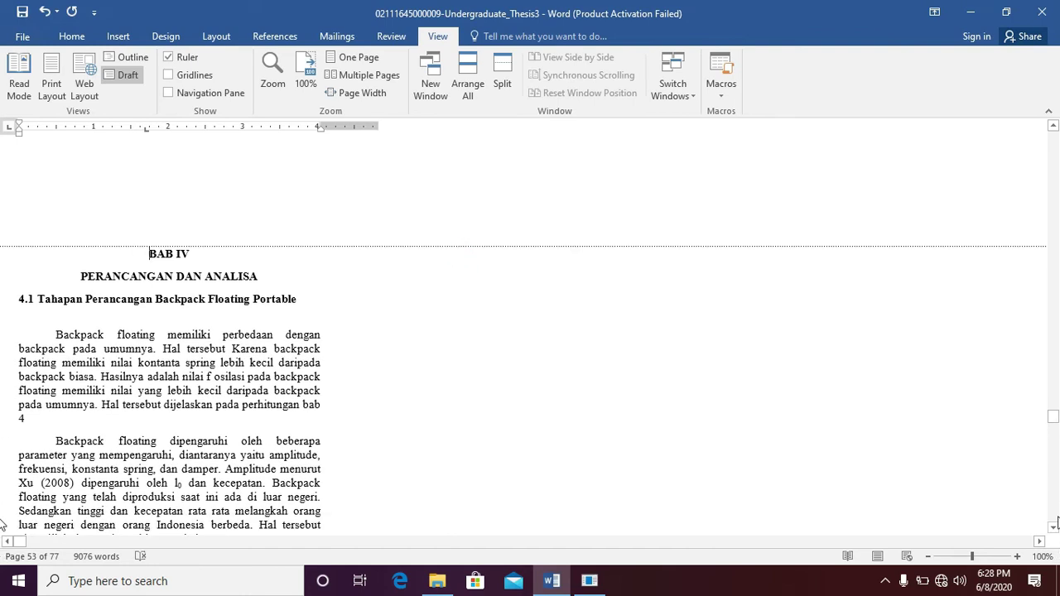
drag(1053, 420, 1052, 505)
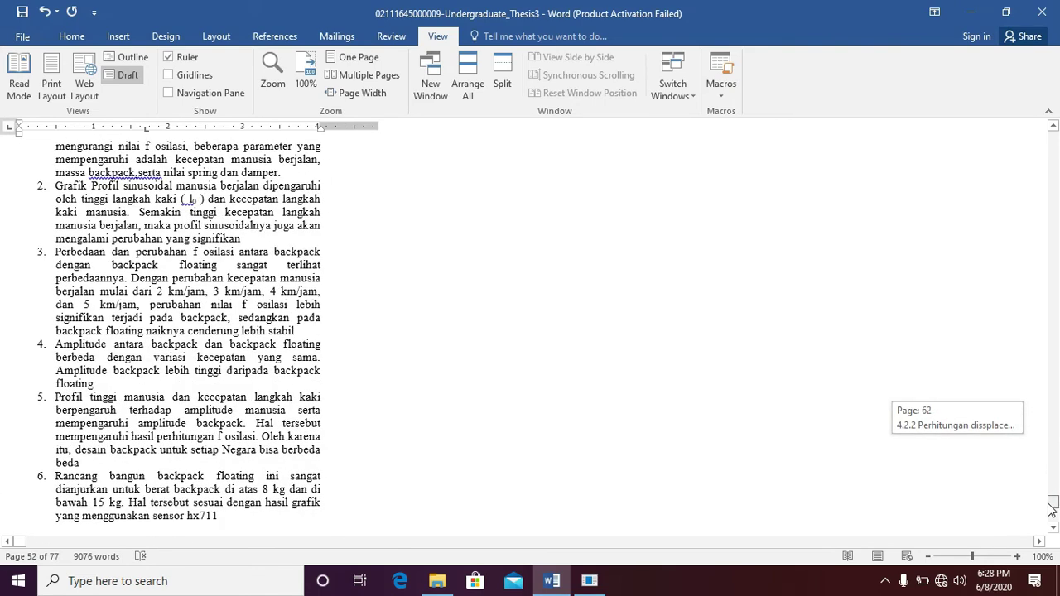
click(1052, 391)
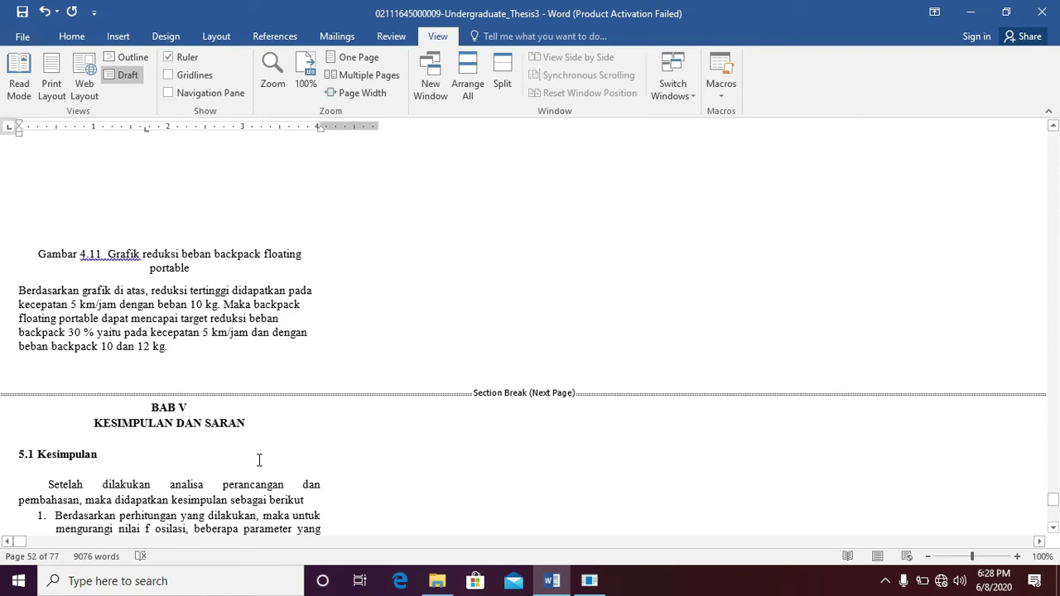
click(353, 394)
key(Delete)
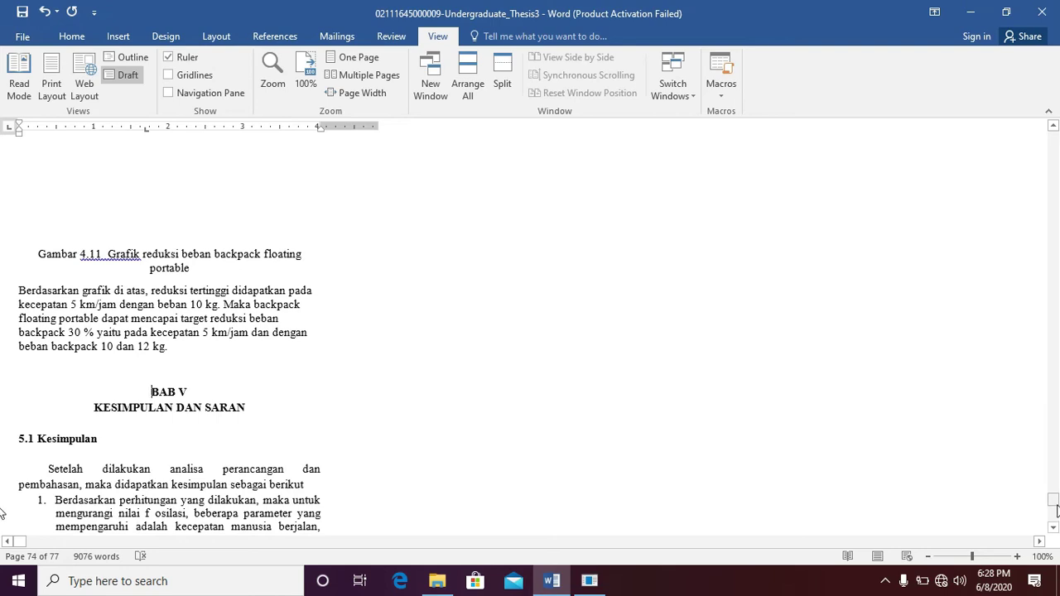
drag(1054, 507, 1053, 518)
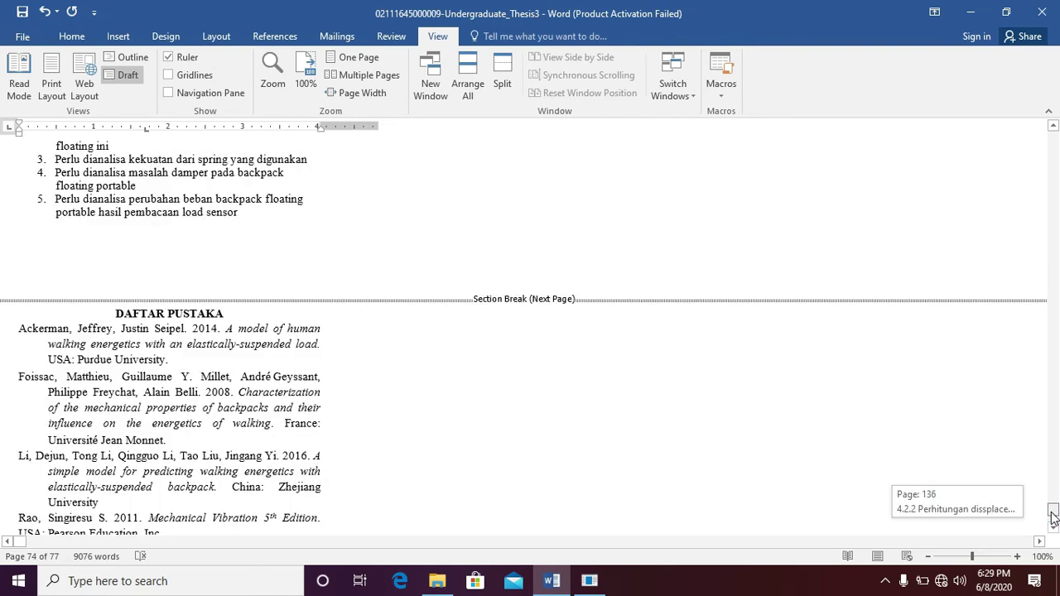
drag(1053, 518, 1053, 524)
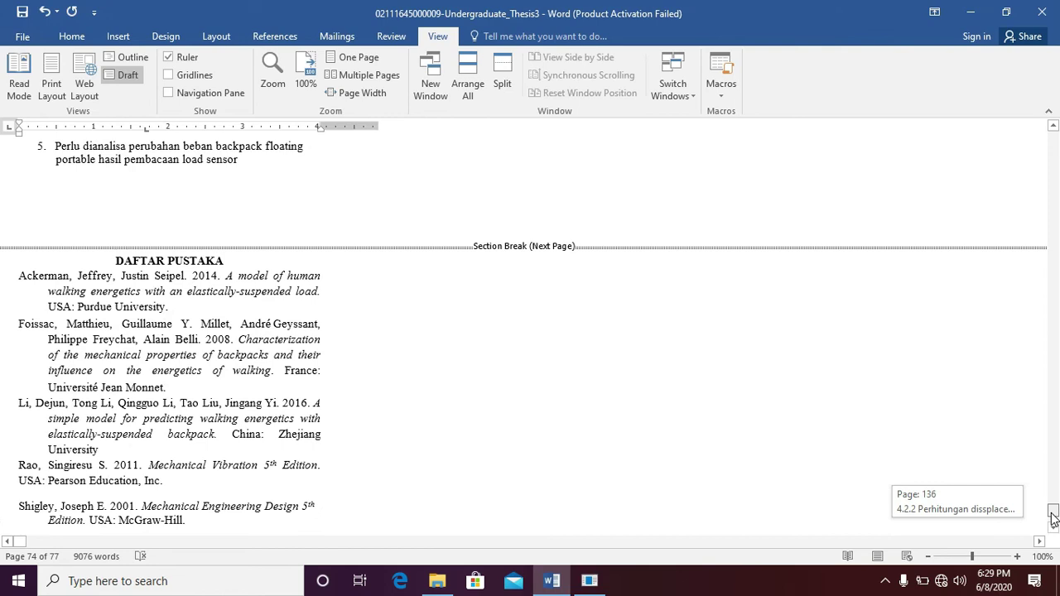
click(382, 245)
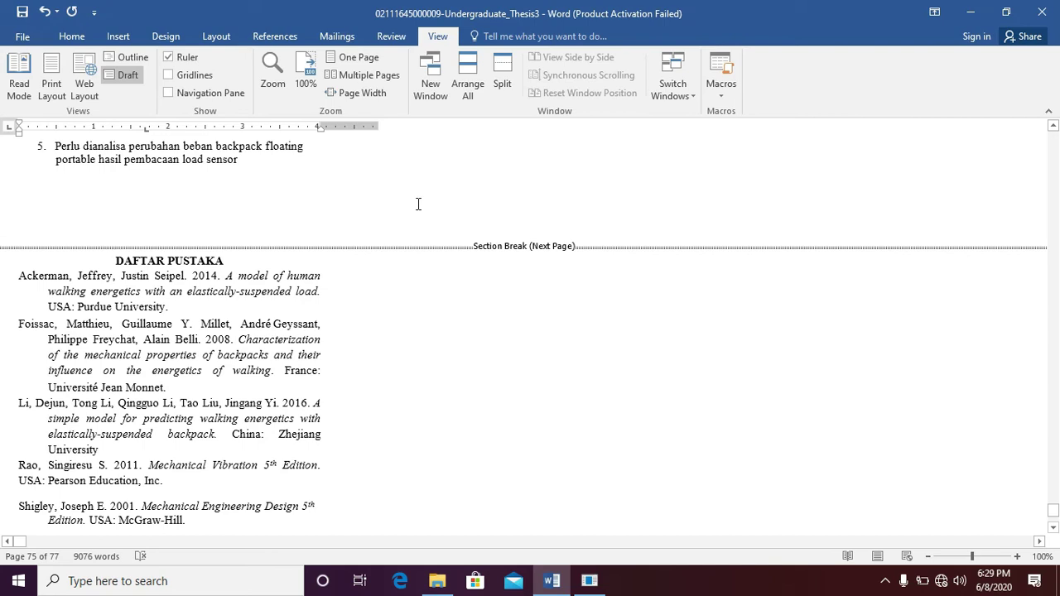
key(Delete)
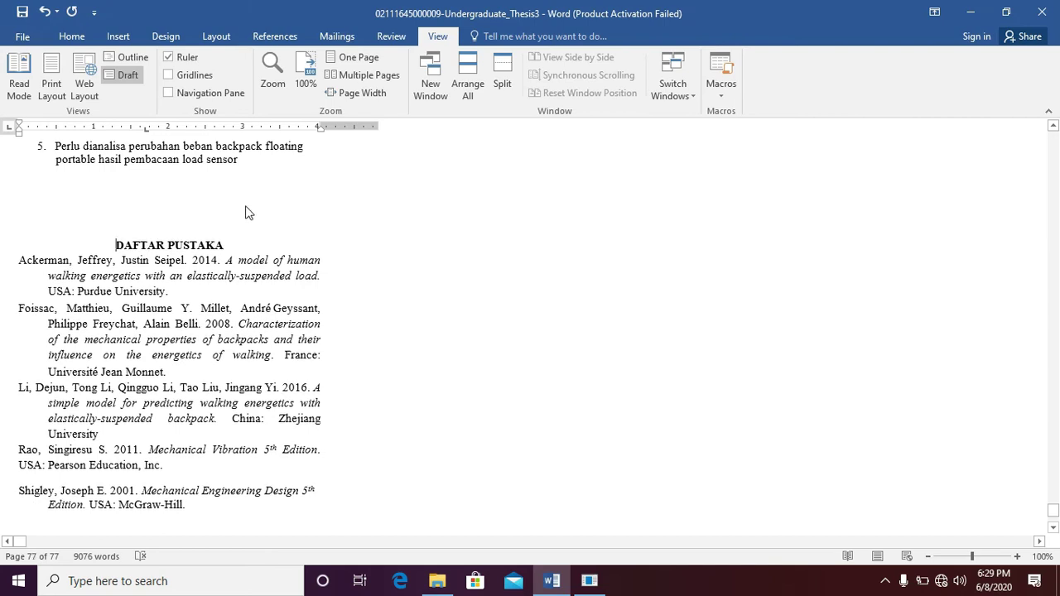
- Return to Print Layout view and scroll to the start of the thesis
click(54, 86)
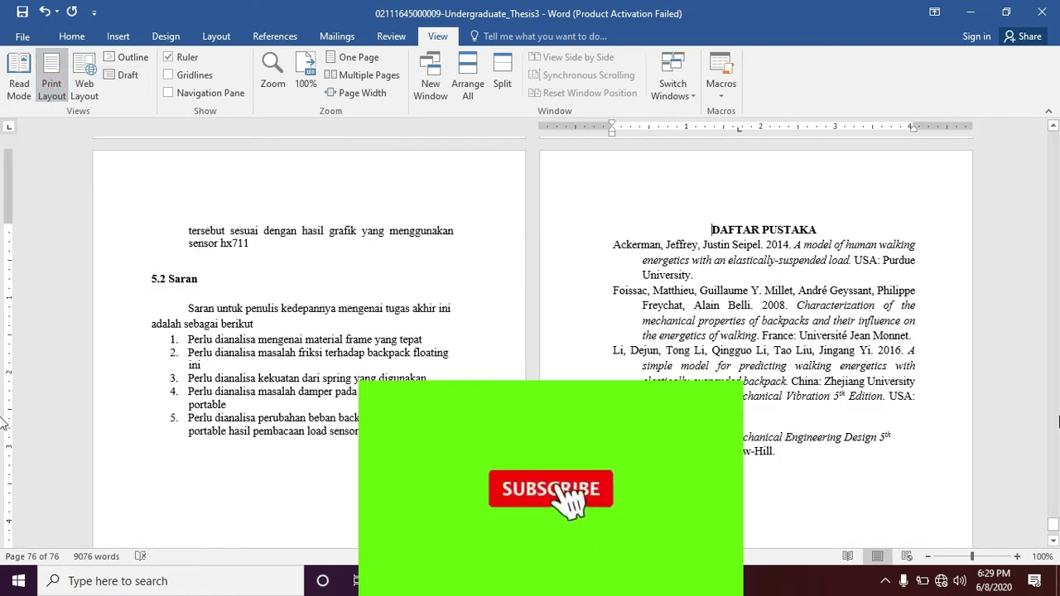
mouse_move(1053, 527)
mouse_down()
mouse_move(4, 136)
mouse_move(4, 125)
mouse_up()
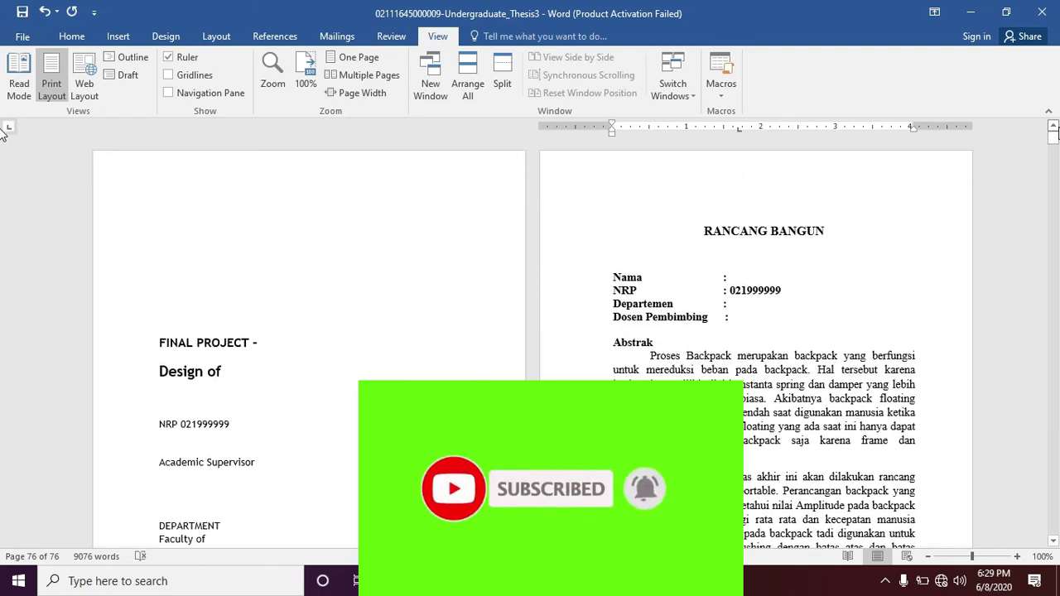
double_click(708, 193)
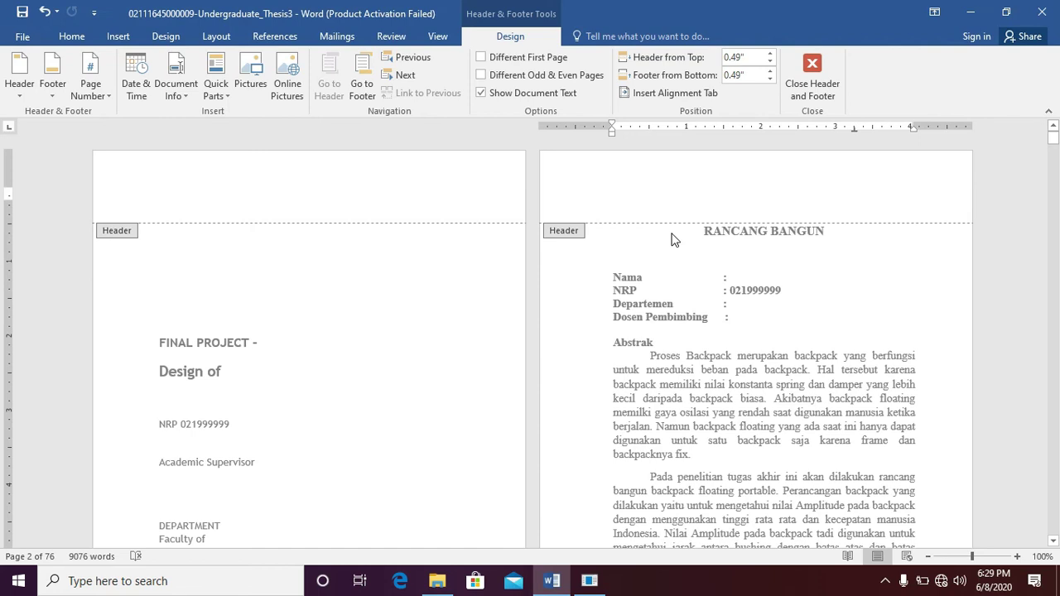
double_click(673, 238)
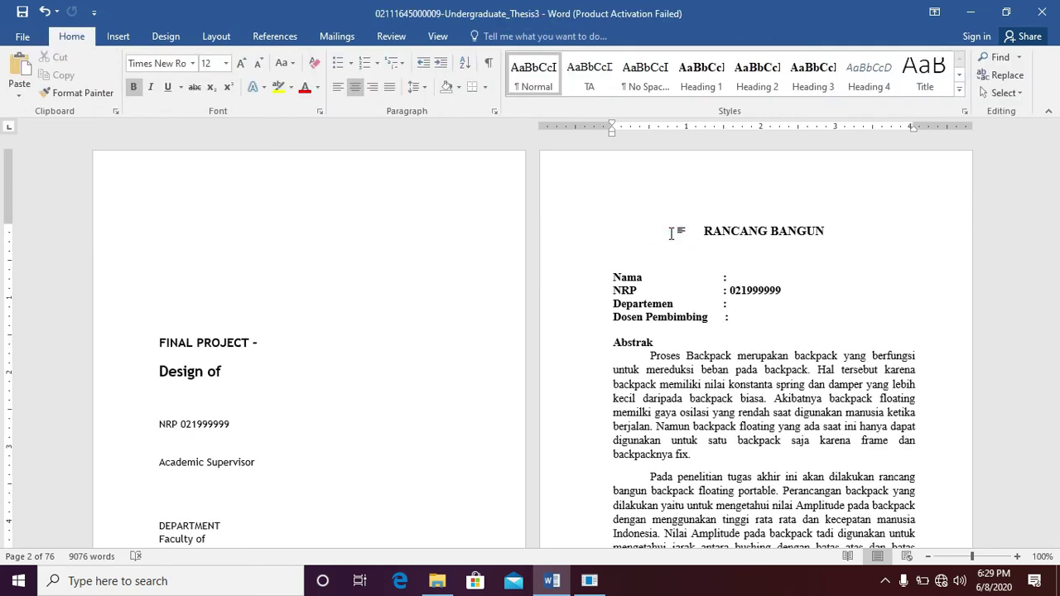